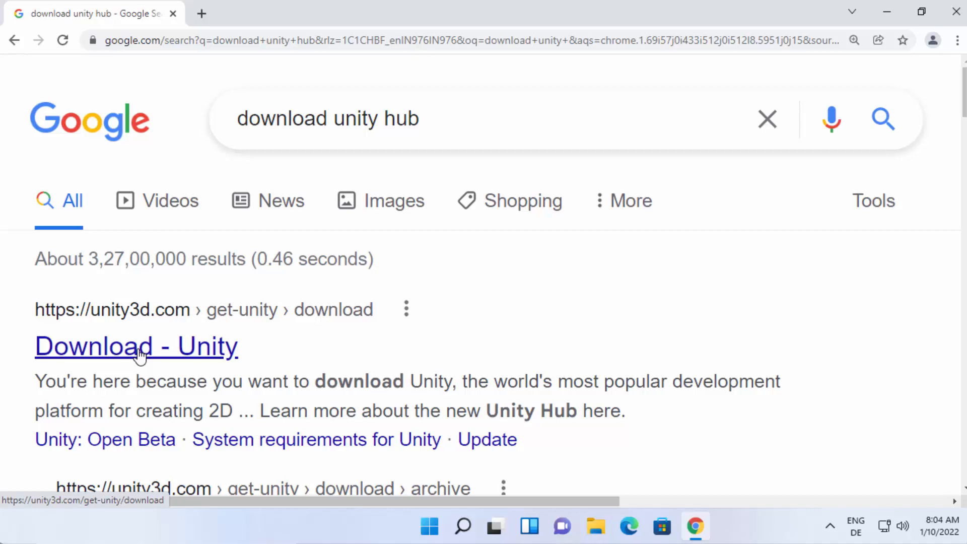
# Open the Unity download page from the search results, accept all cookies and download the Unity Hub installer.
pyautogui.click(140, 355)
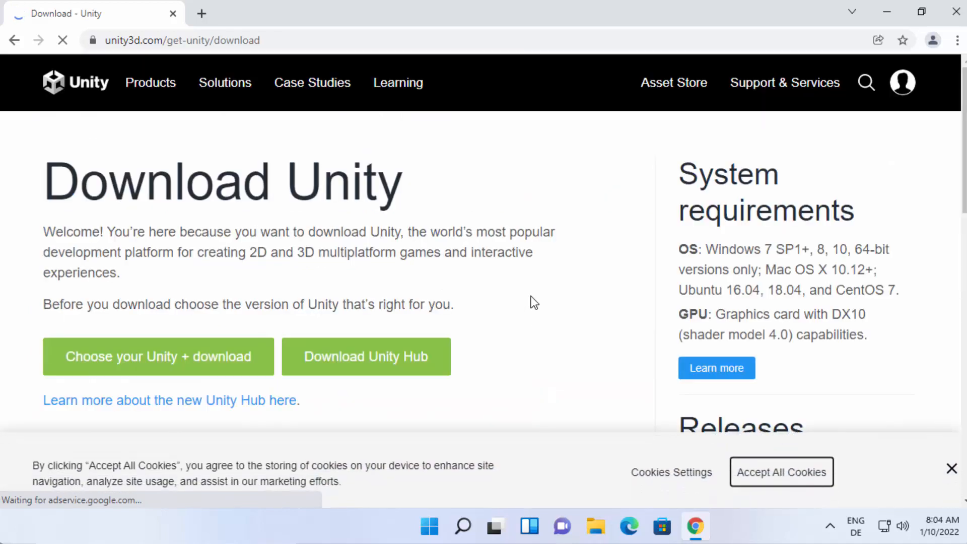
pyautogui.click(805, 470)
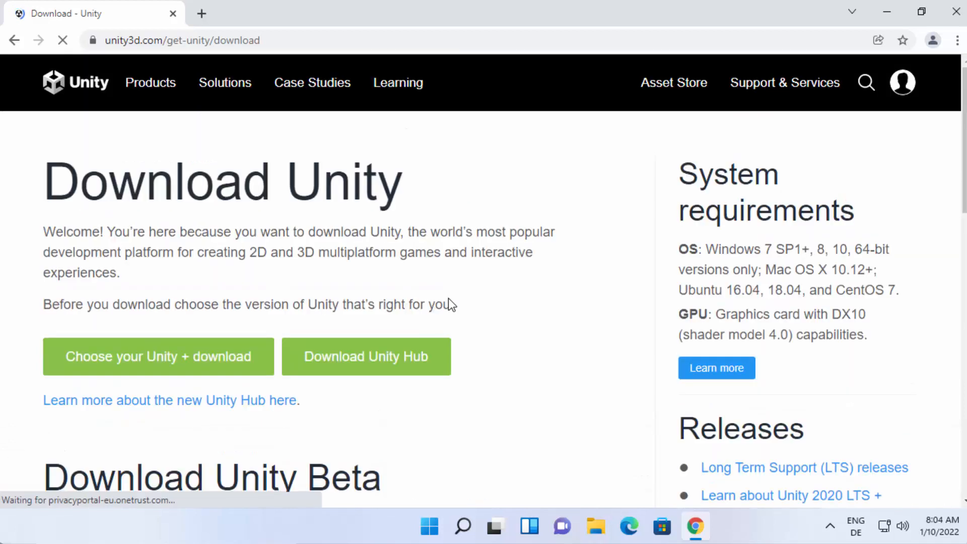
pyautogui.click(394, 368)
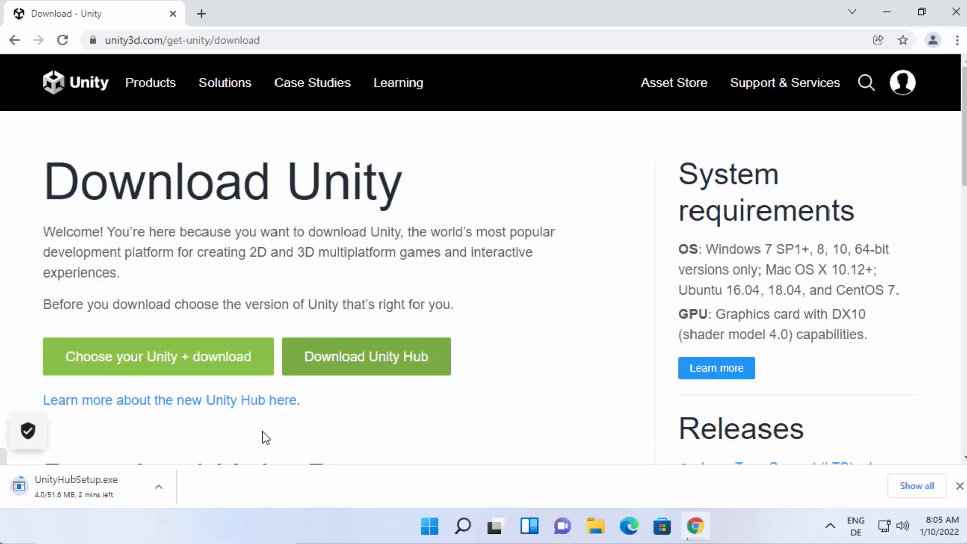
# Run UnityHubSetup.exe, accept the license agreement, install Unity Hub to C:\Program Files\Unity Hub and finish with Run Unity Hub enabled.
pyautogui.click(105, 487)
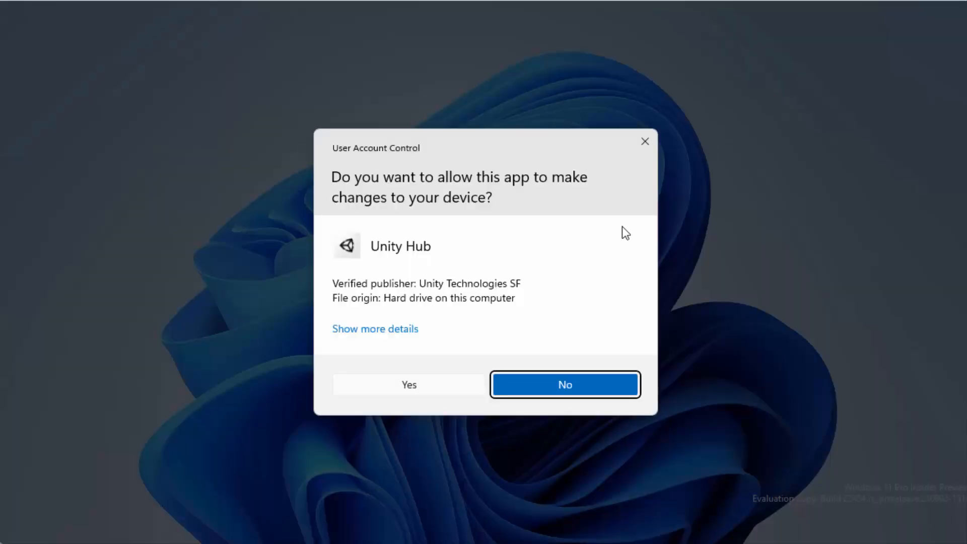
pyautogui.click(445, 387)
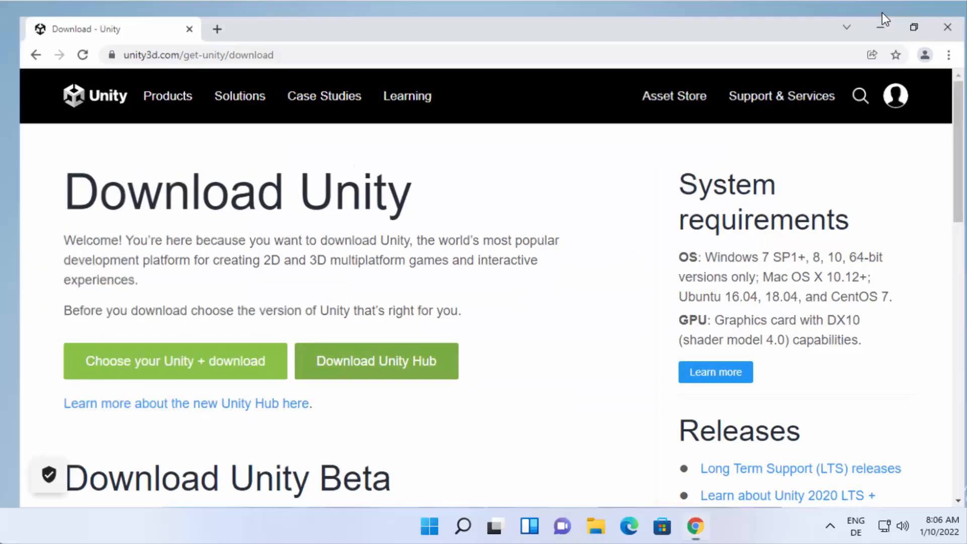
pyautogui.click(880, 25)
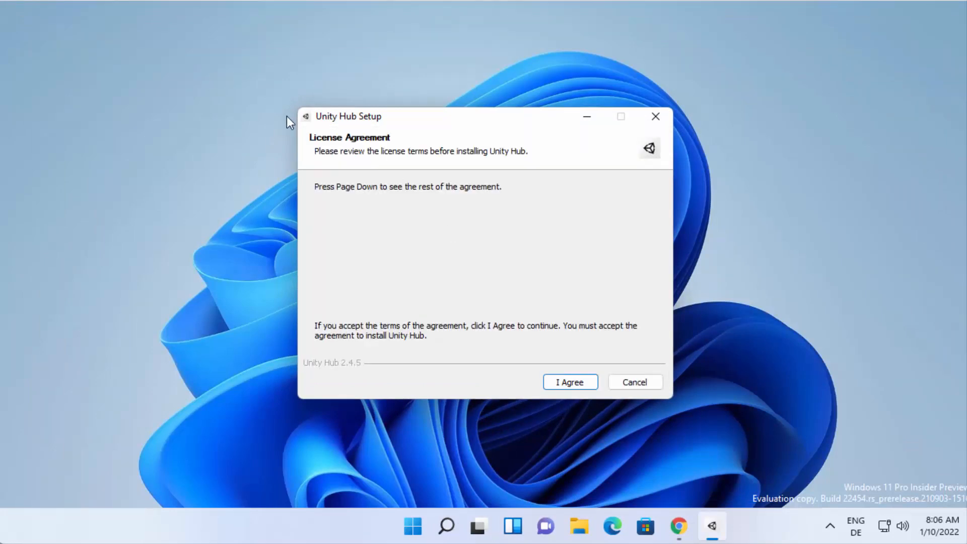
pyautogui.click(550, 382)
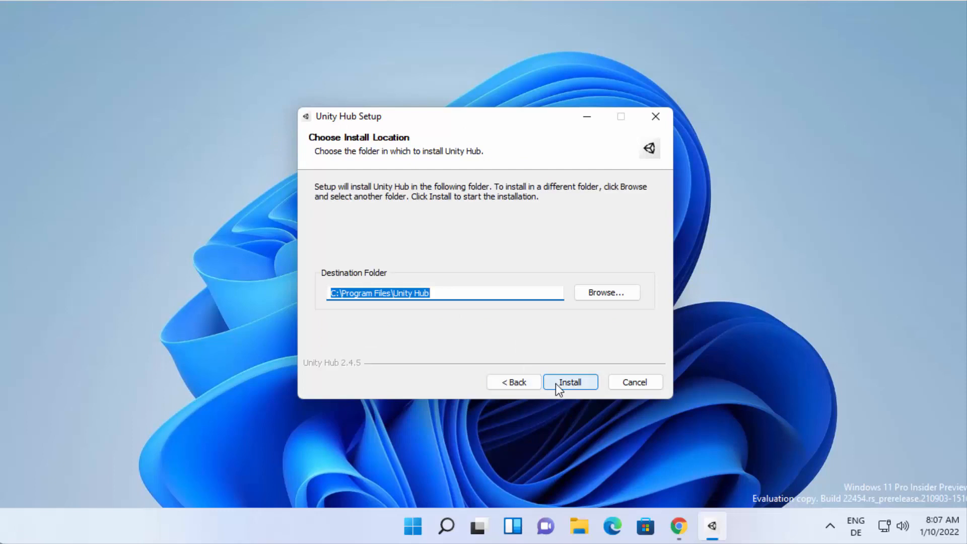
pyautogui.click(557, 385)
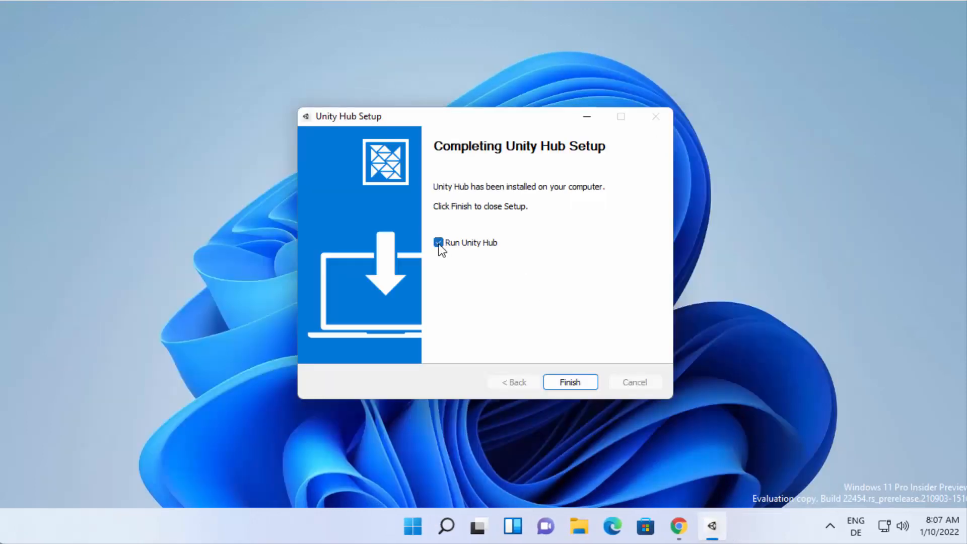
pyautogui.click(565, 384)
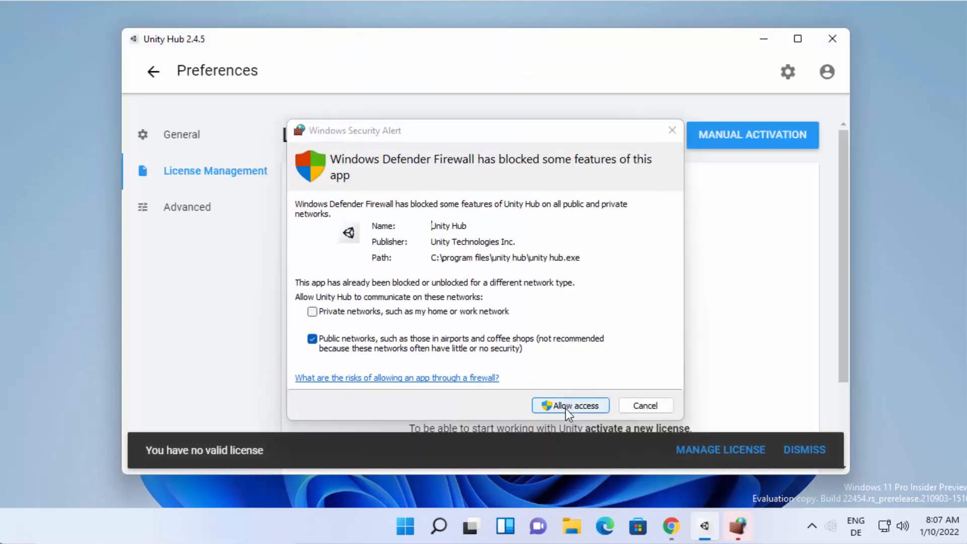
# Allow Unity Hub through the firewall on public networks, maximize its window and postpone the Hub v3.0 Beta offer.
pyautogui.click(565, 406)
pyautogui.click(550, 399)
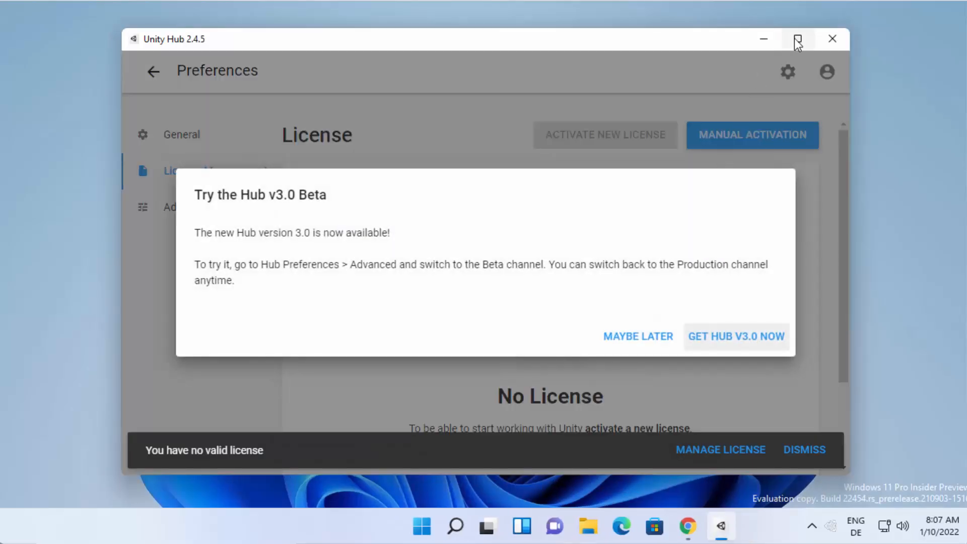
pyautogui.click(795, 39)
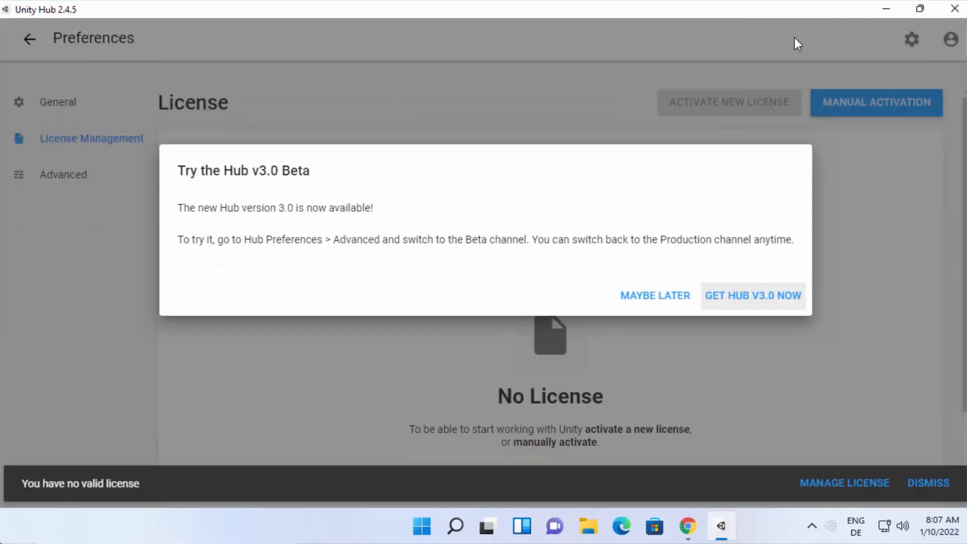
pyautogui.click(622, 298)
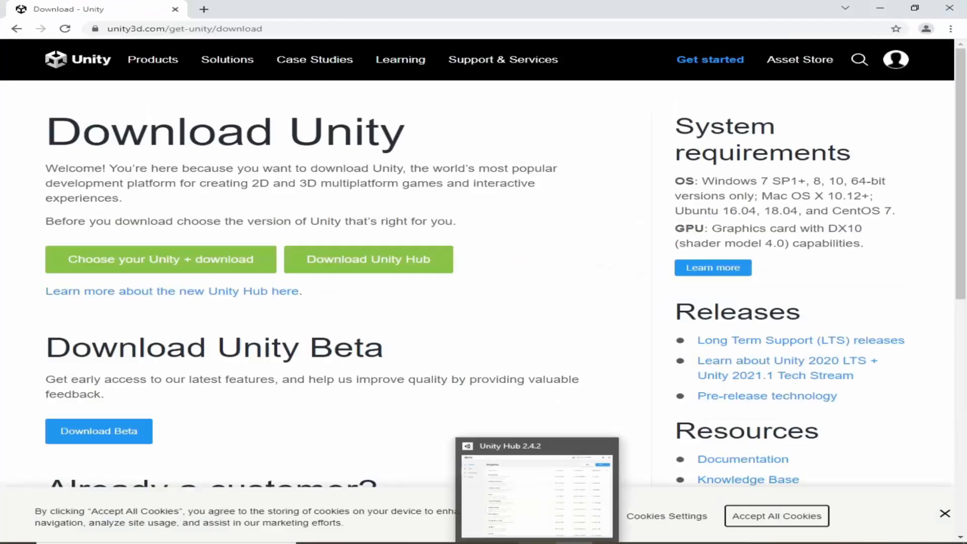
# Switch to the Unity Hub 2.4.2 window and look through its Learn, Community, Installs and Projects sections.
pyautogui.click(537, 543)
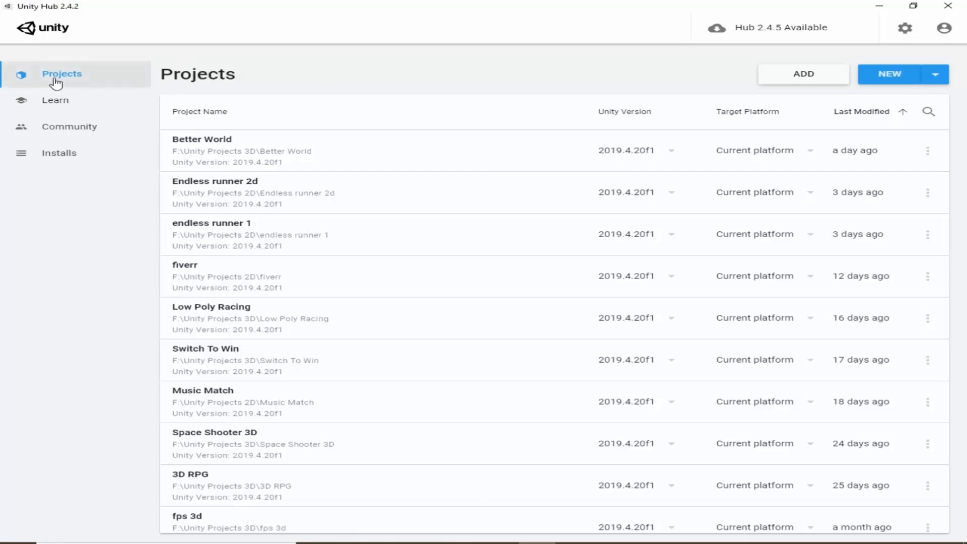
pyautogui.click(62, 103)
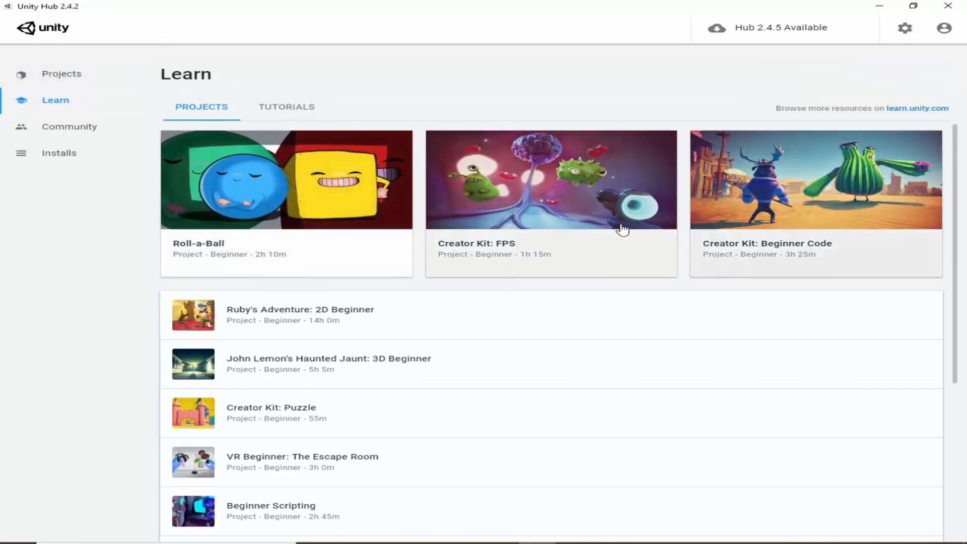
pyautogui.scroll(-3, 604, 237)
pyautogui.scroll(3, 593, 248)
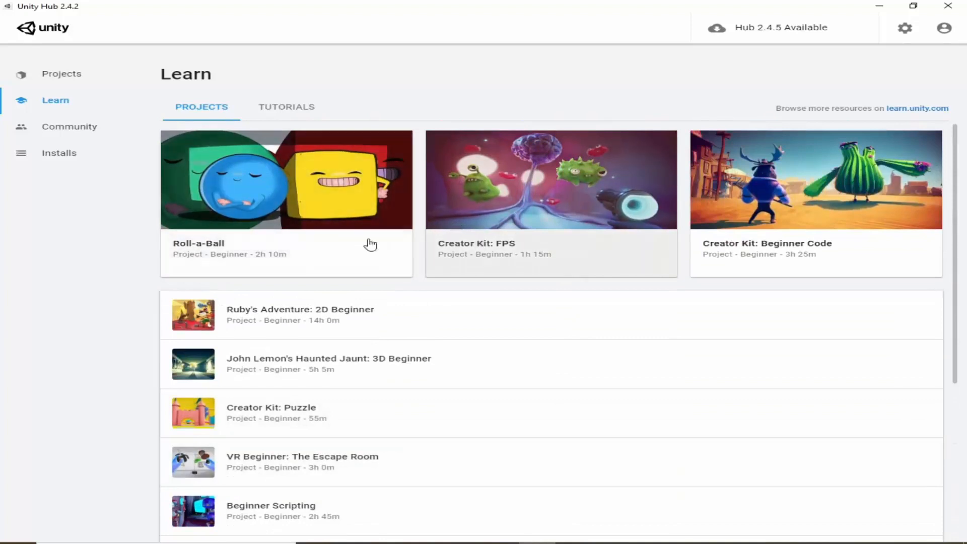
pyautogui.scroll(-1, 360, 278)
pyautogui.scroll(1, 160, 287)
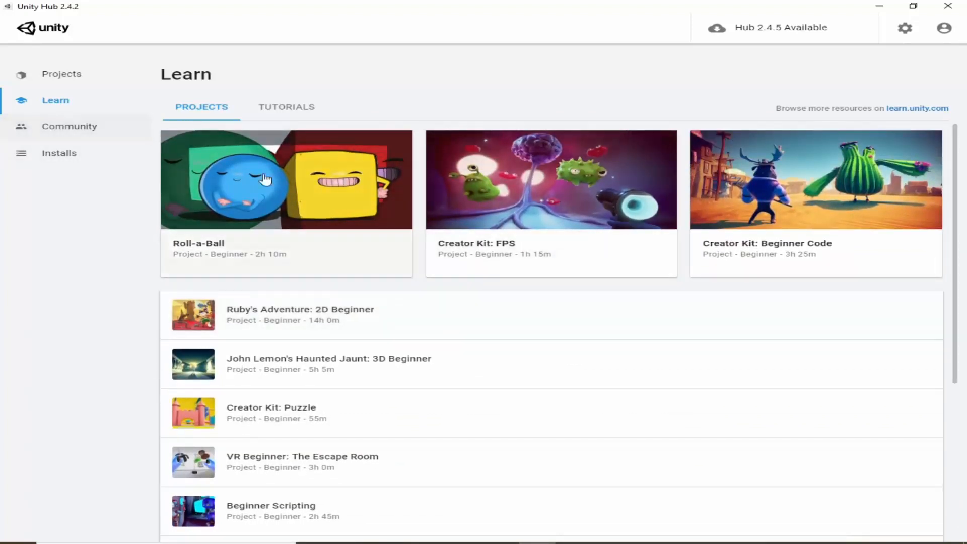
pyautogui.click(36, 125)
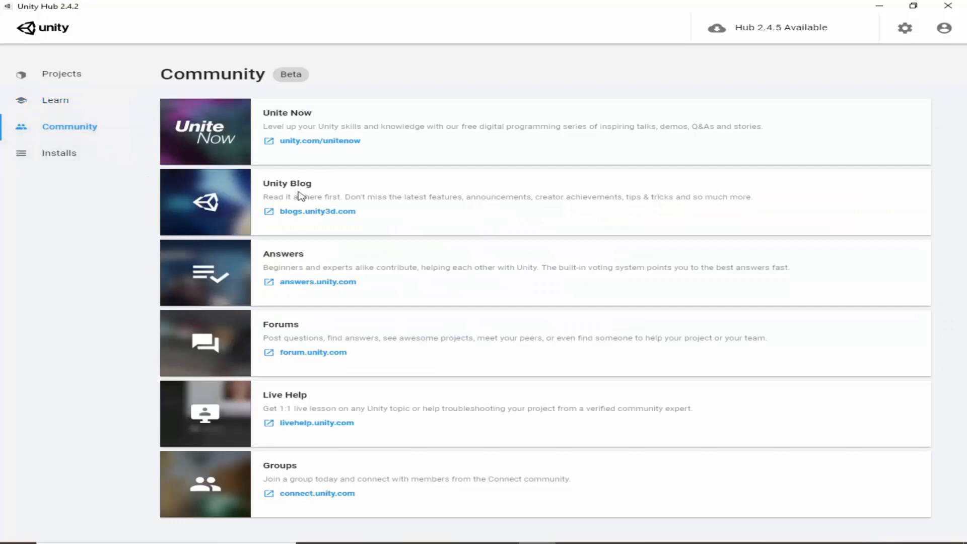
pyautogui.click(90, 165)
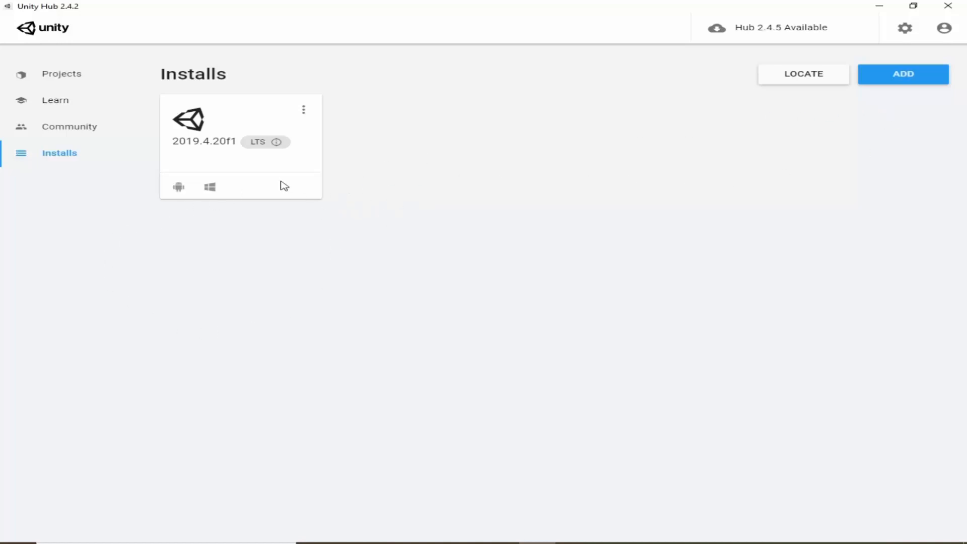
pyautogui.click(57, 77)
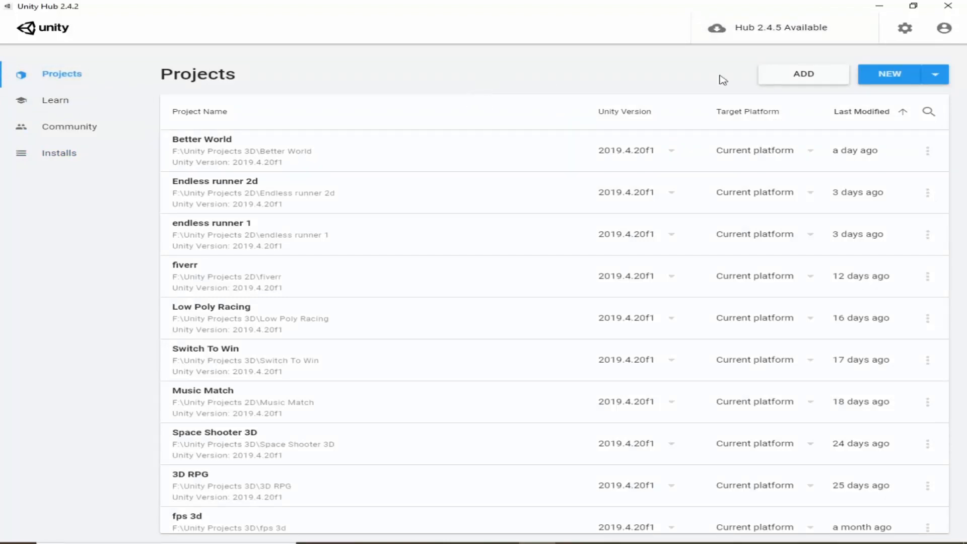
# Open License Management in the Hub preferences and sign in with the Unity ID e-mail and password.
pyautogui.click(905, 28)
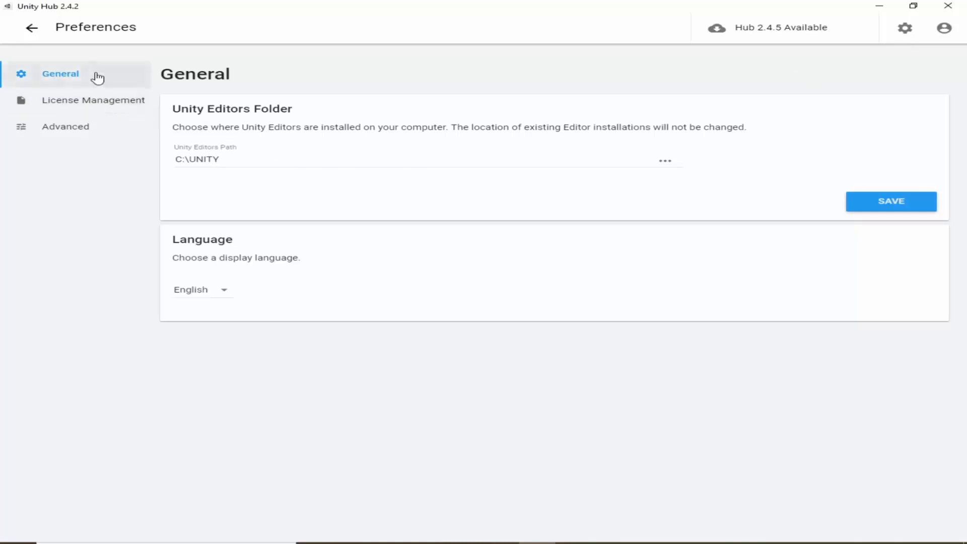
pyautogui.click(77, 110)
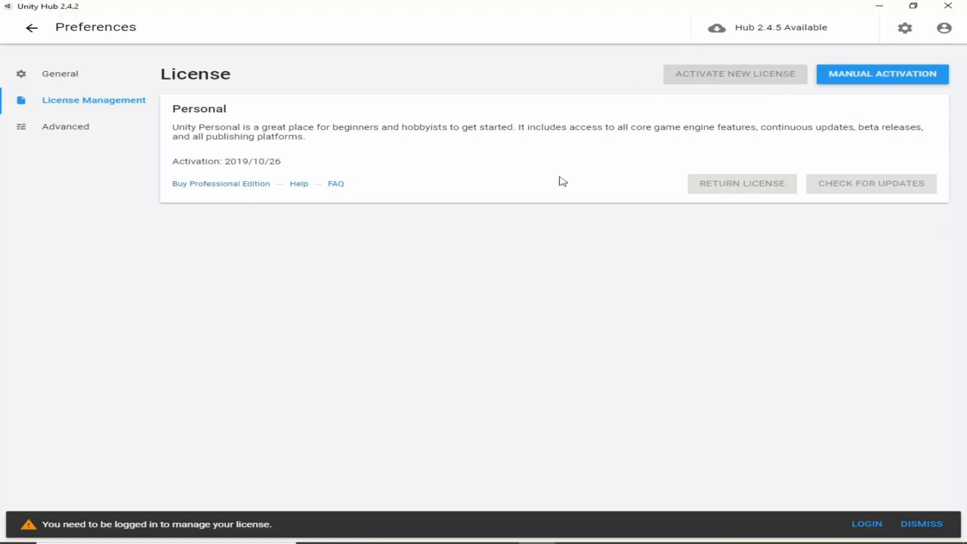
pyautogui.click(866, 524)
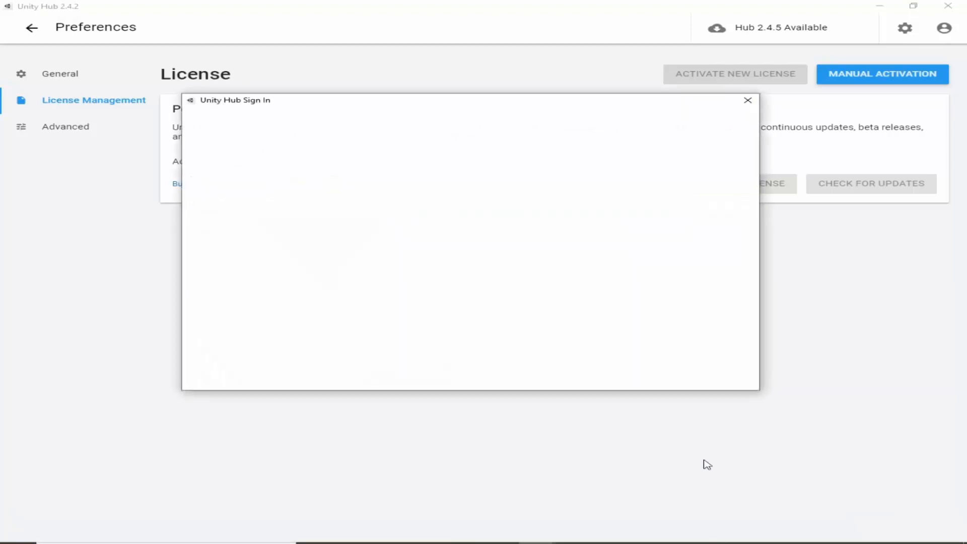
pyautogui.moveTo(261, 108); pyautogui.dragTo(237, 114)
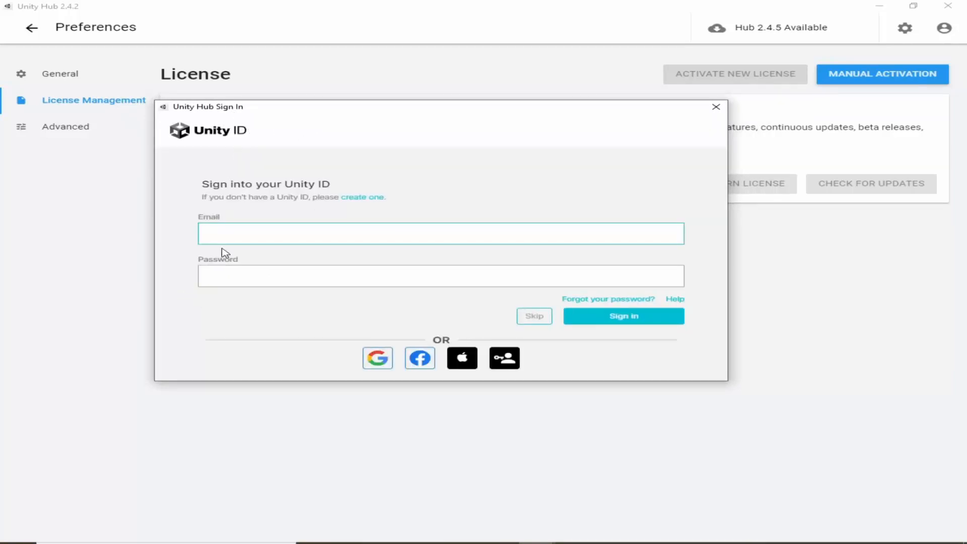
pyautogui.click(233, 282)
pyautogui.click(243, 229)
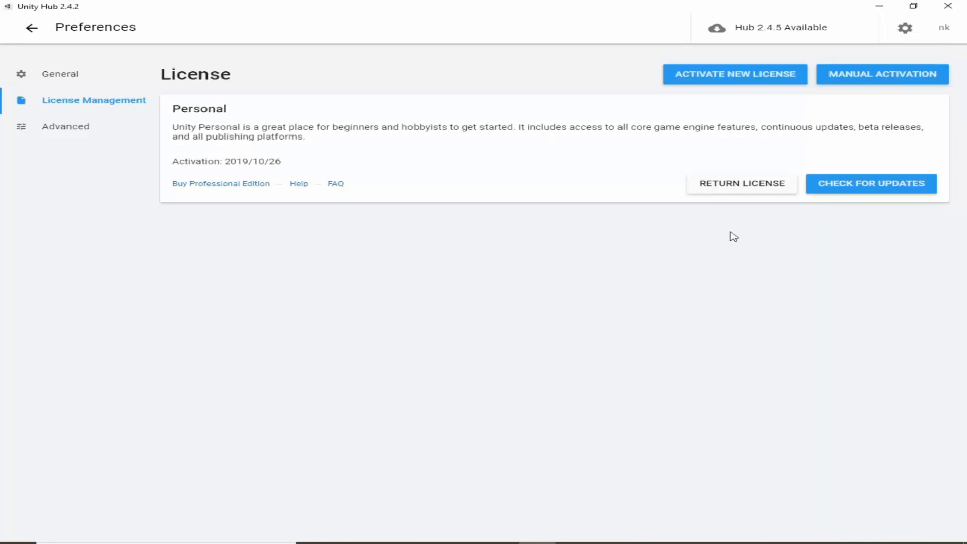
# Try a new Unity Personal license activation with the option for not using Unity in a professional capacity, and close the dialog.
pyautogui.click(703, 75)
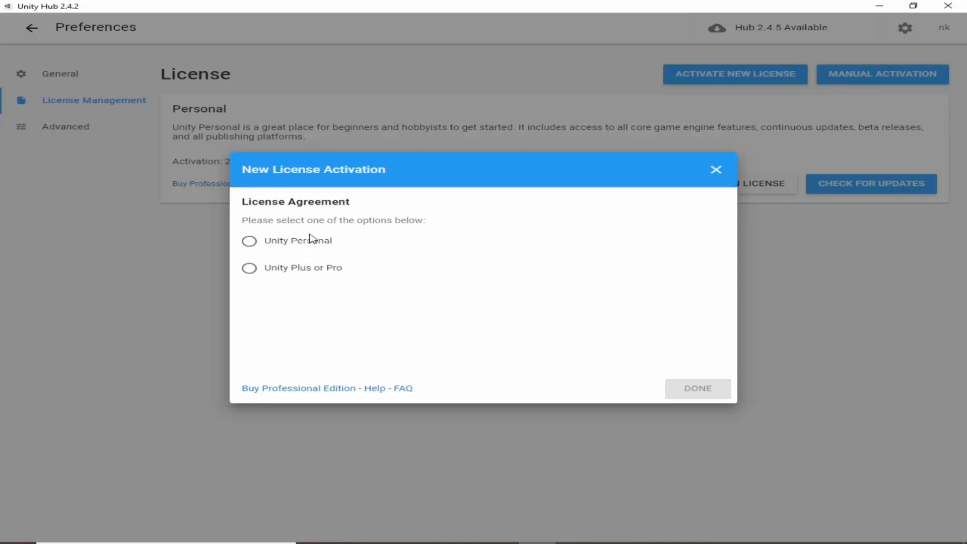
pyautogui.click(280, 243)
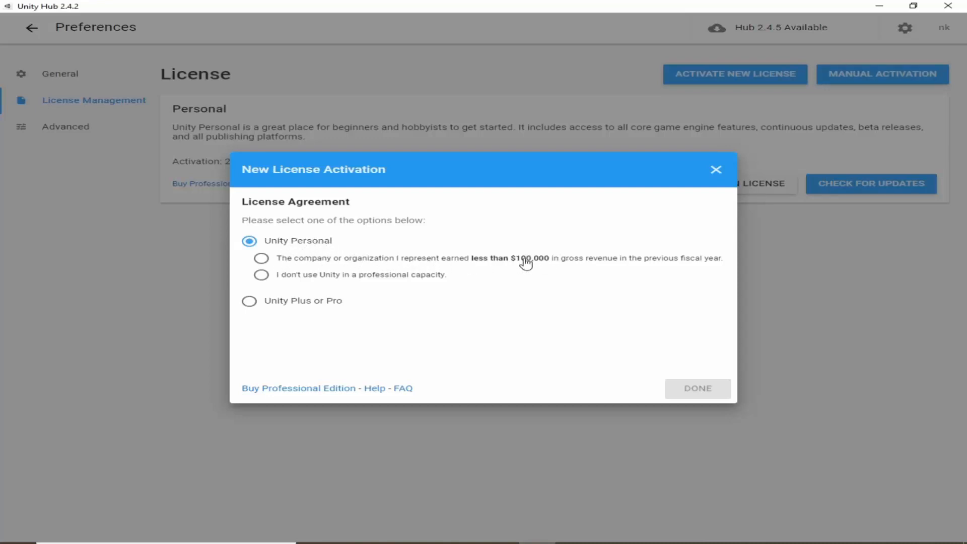
pyautogui.click(283, 279)
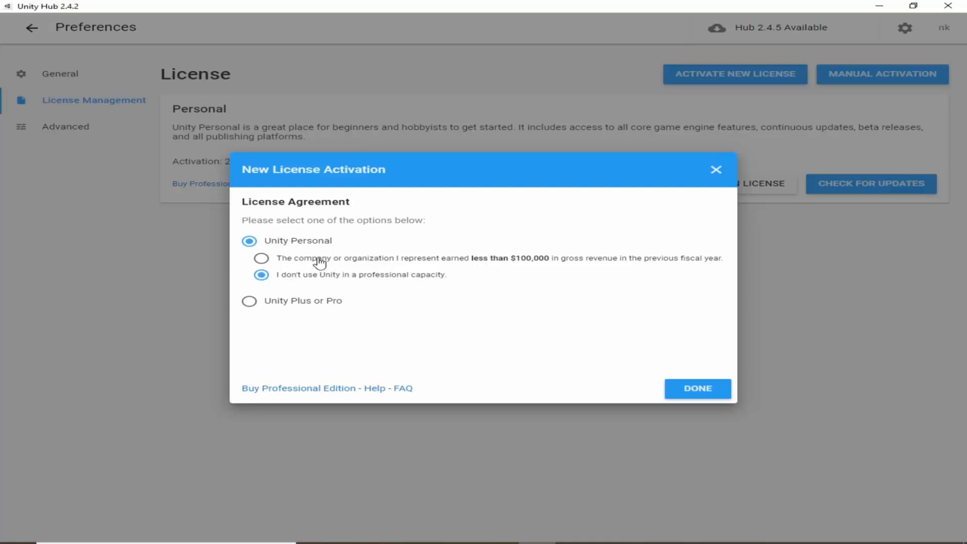
pyautogui.click(676, 389)
pyautogui.click(716, 170)
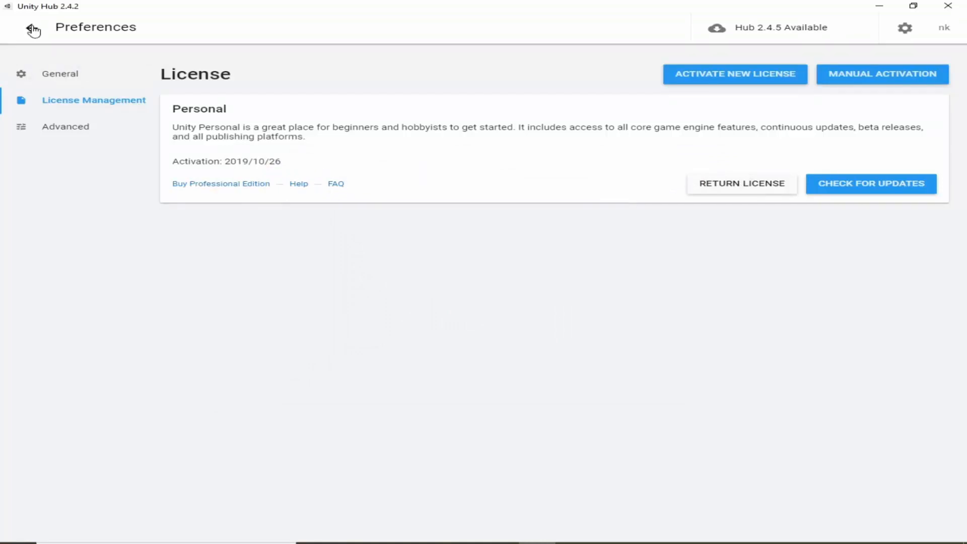
# Leave the preferences and start adding a Unity install, choosing the recommended release Unity 2020.3.22f1 (LTS).
pyautogui.click(32, 29)
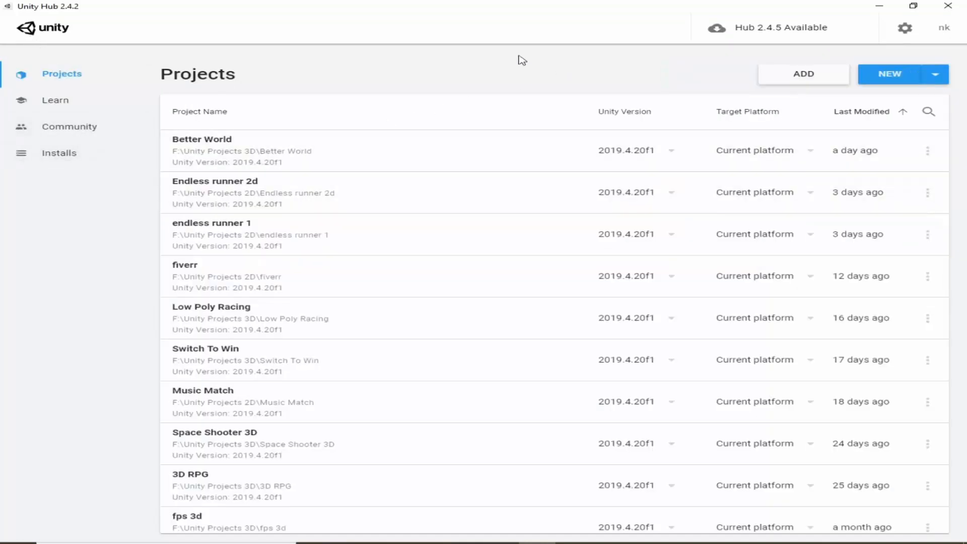
pyautogui.click(27, 158)
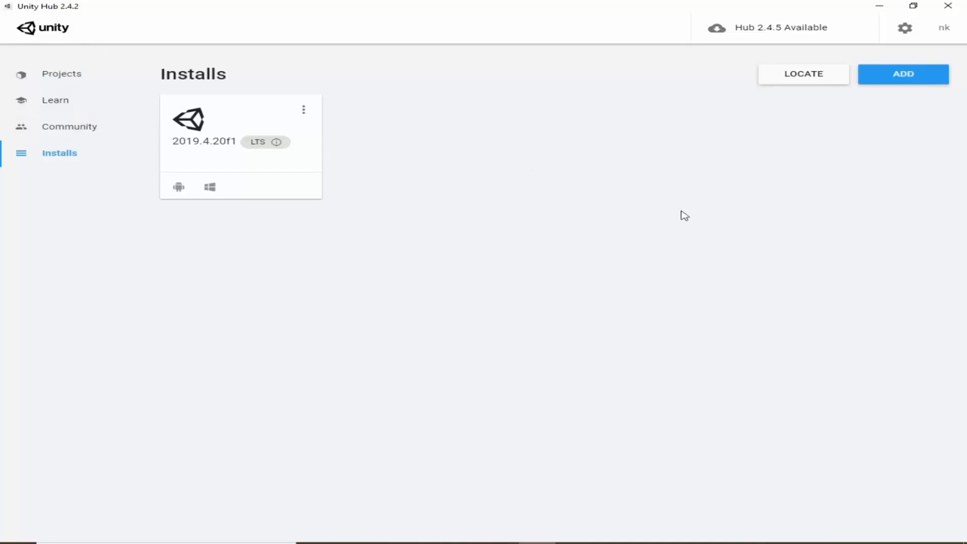
pyautogui.click(906, 76)
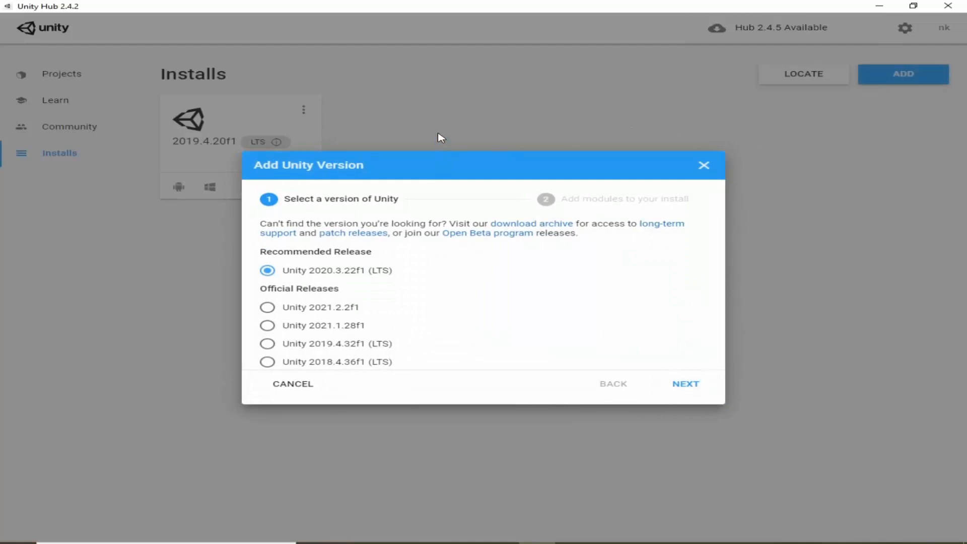
pyautogui.scroll(-1, 350, 290)
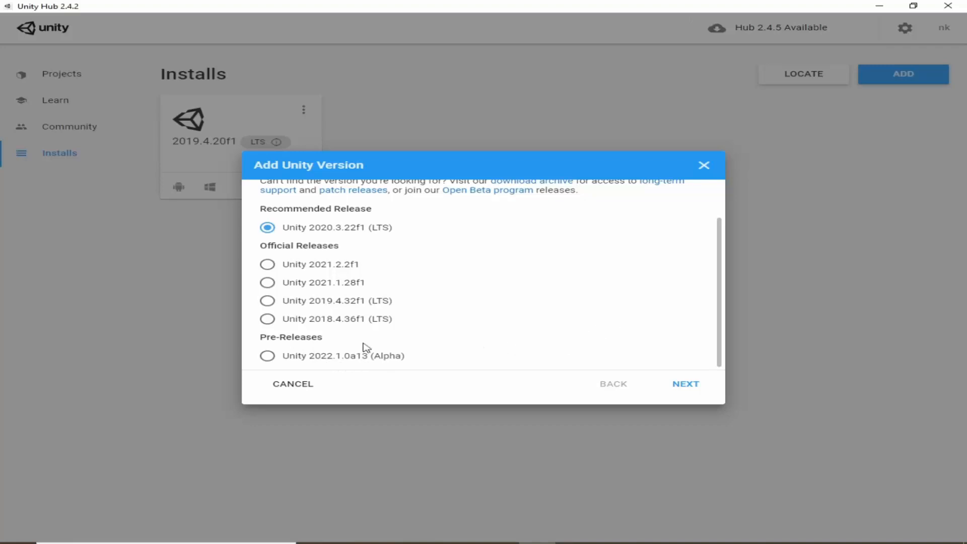
pyautogui.scroll(2, 423, 327)
pyautogui.scroll(-2, 379, 352)
pyautogui.scroll(2, 396, 356)
pyautogui.scroll(1, 397, 356)
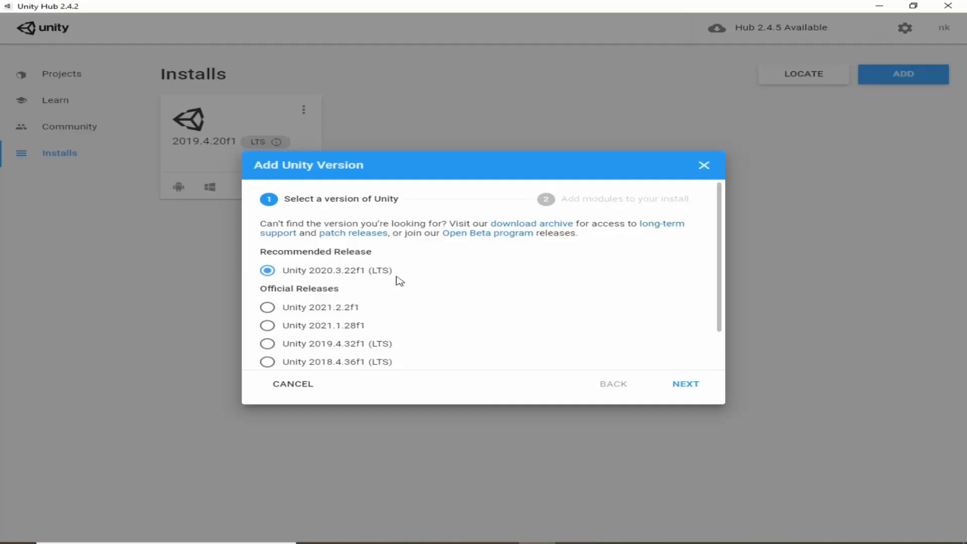
pyautogui.click(697, 386)
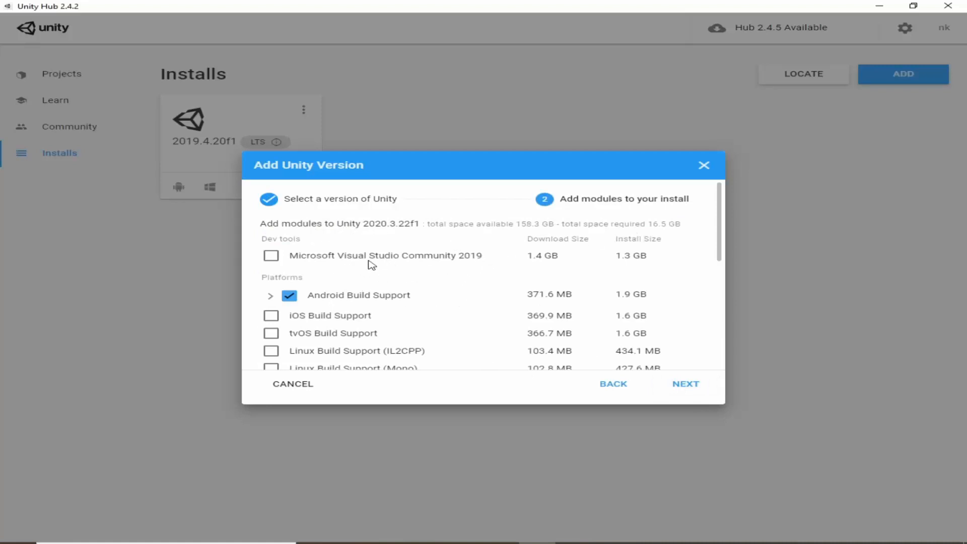
# Add Microsoft Visual Studio Community 2019 to the Unity 2020.3.22f1 install and review the other platform and documentation modules.
pyautogui.click(271, 257)
pyautogui.scroll(-1, 413, 256)
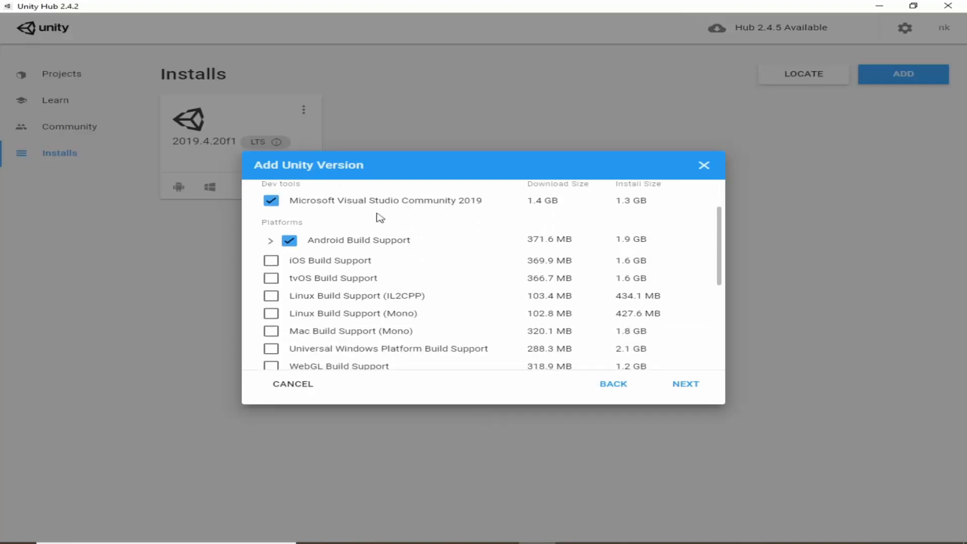
pyautogui.scroll(1, 403, 212)
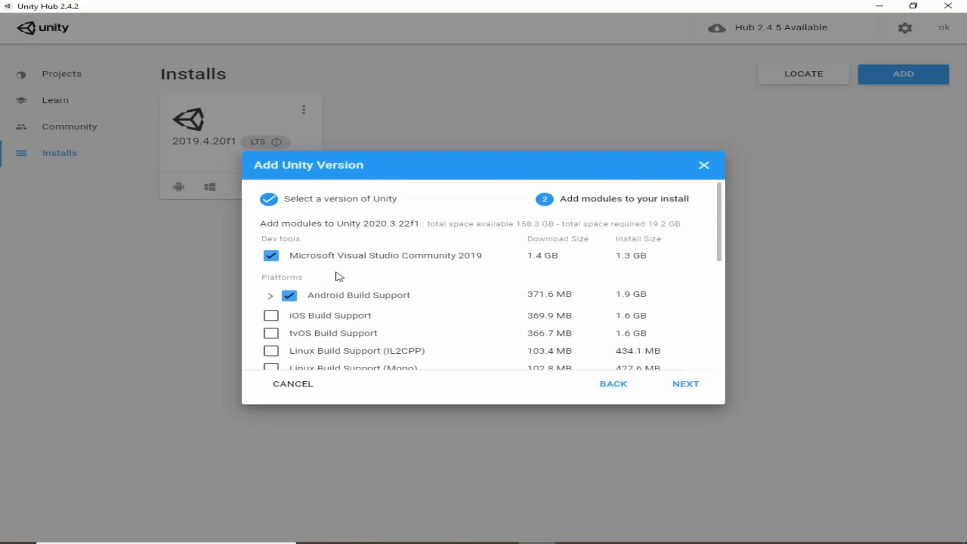
pyautogui.scroll(-1, 351, 281)
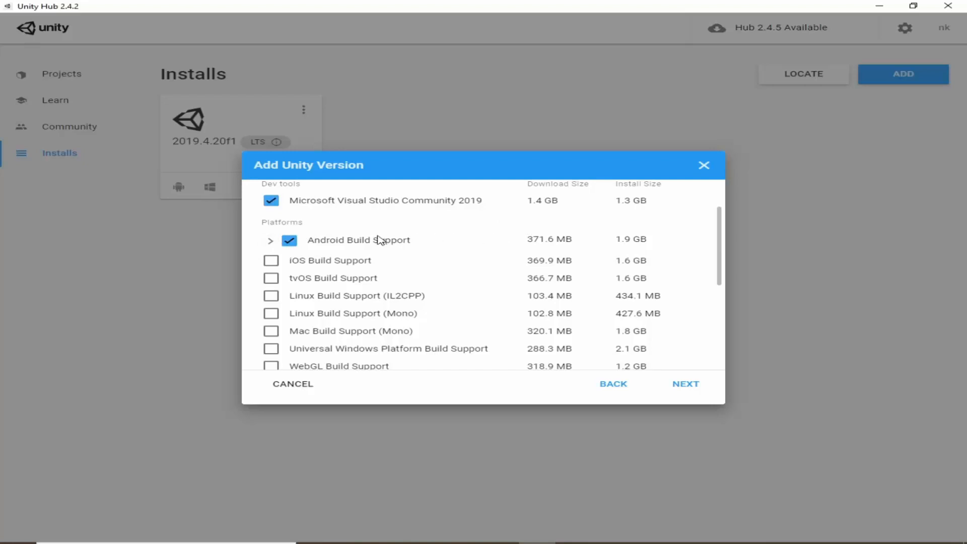
pyautogui.scroll(-2, 443, 242)
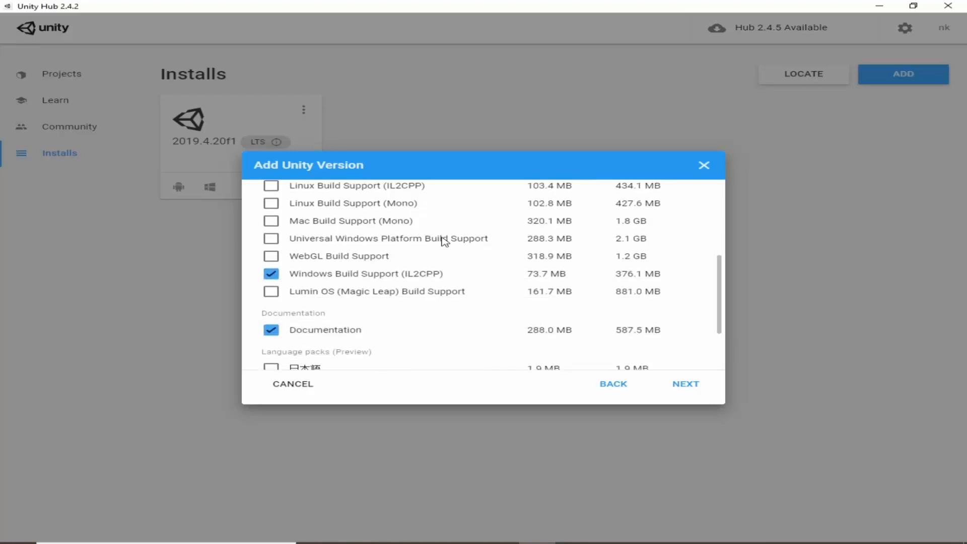
pyautogui.scroll(3, 443, 242)
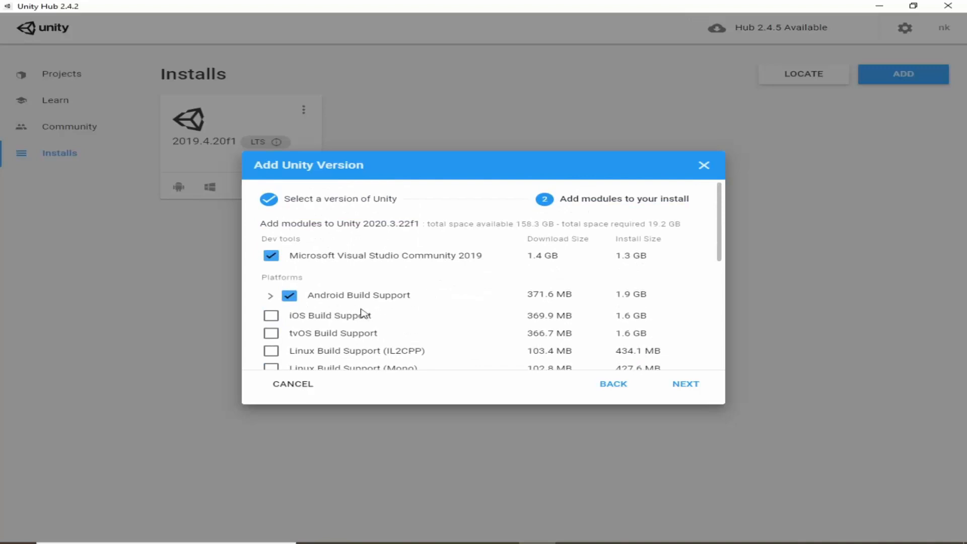
# Check which components are included under Android Build Support in the module list.
pyautogui.click(271, 297)
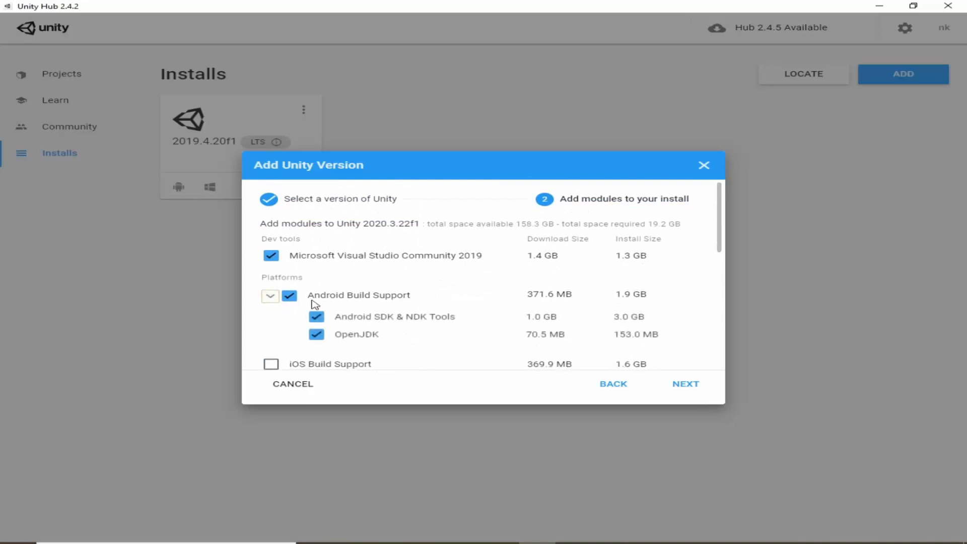
pyautogui.scroll(-1, 405, 286)
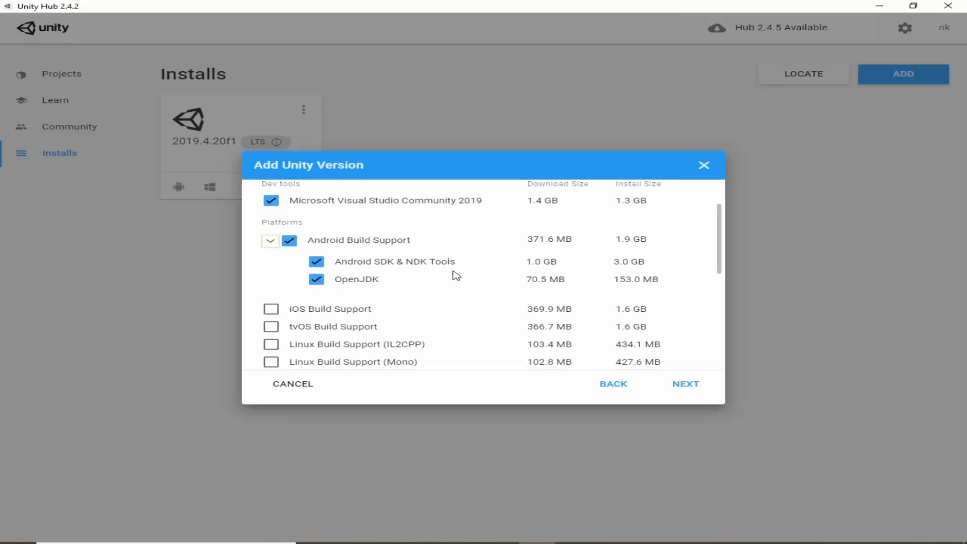
pyautogui.scroll(1, 385, 292)
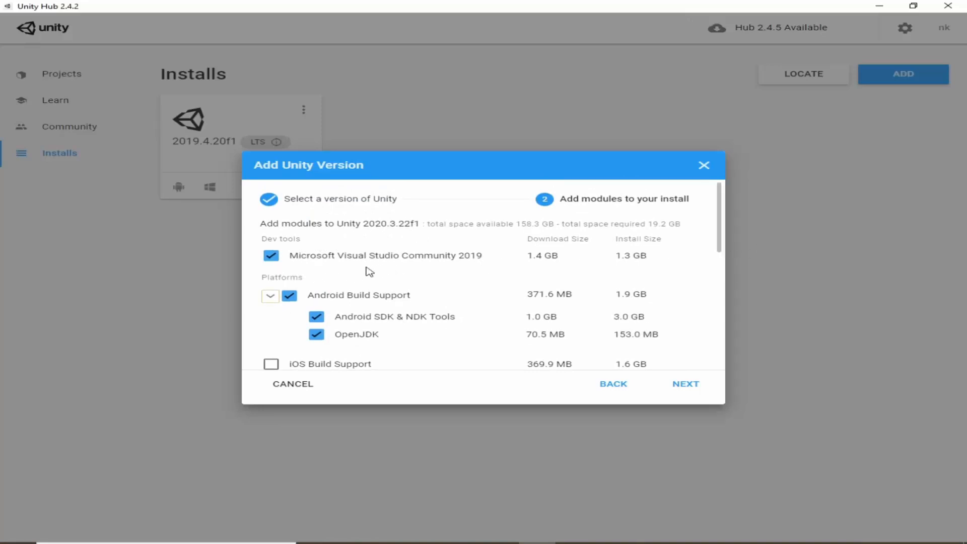
pyautogui.scroll(-6, 380, 265)
pyautogui.scroll(5, 403, 263)
pyautogui.scroll(1, 428, 261)
pyautogui.click(275, 298)
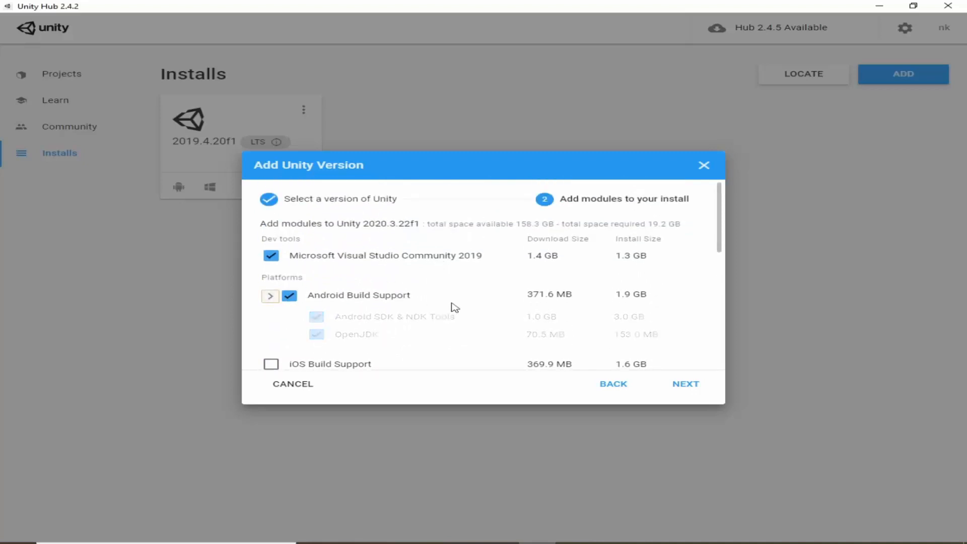
# Proceed to the Visual Studio 2019 Community license terms, agree to them, and close the dialogs without starting the install.
pyautogui.click(695, 390)
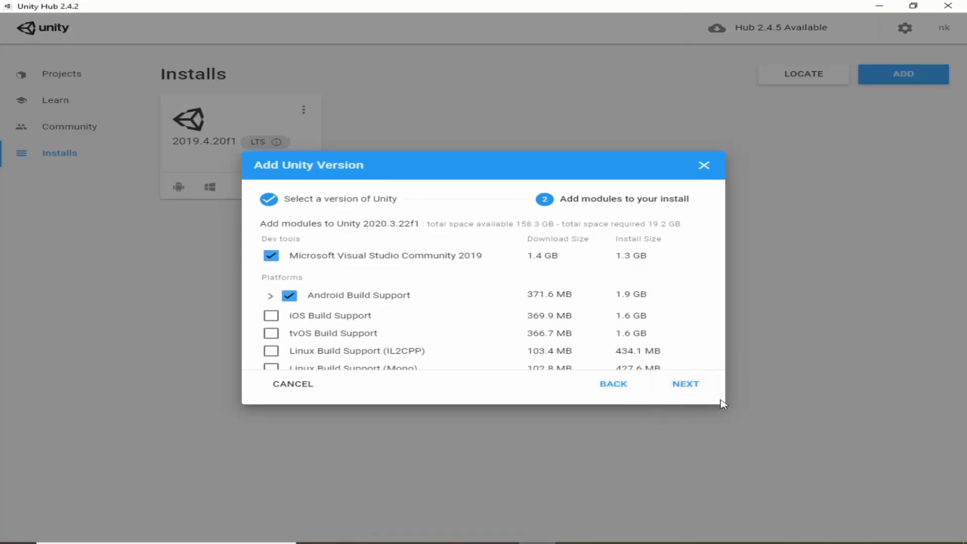
pyautogui.click(676, 385)
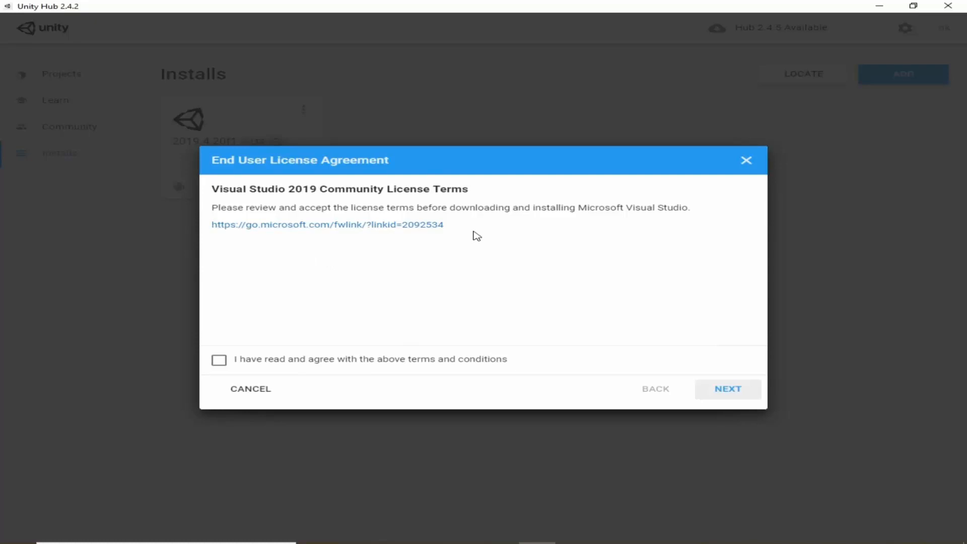
pyautogui.click(272, 361)
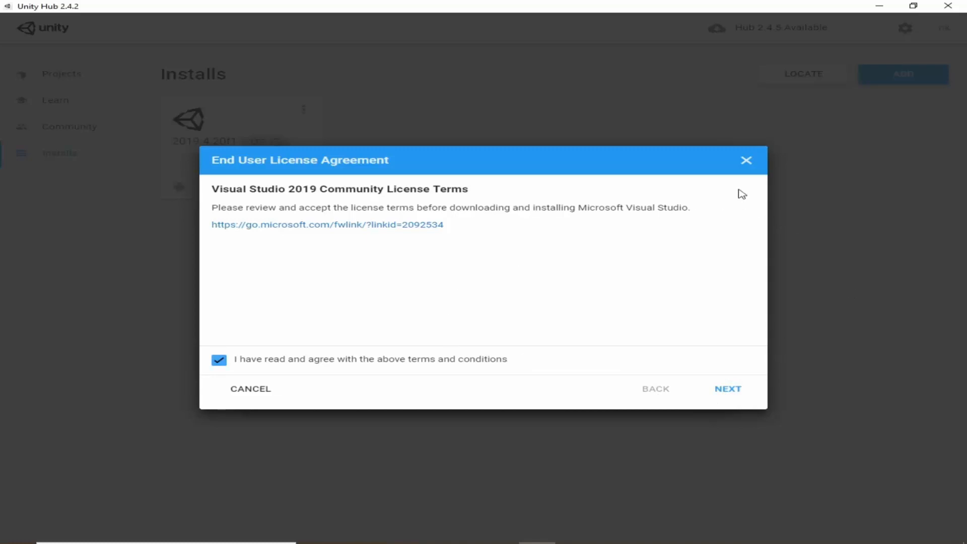
pyautogui.click(746, 160)
pyautogui.click(746, 160)
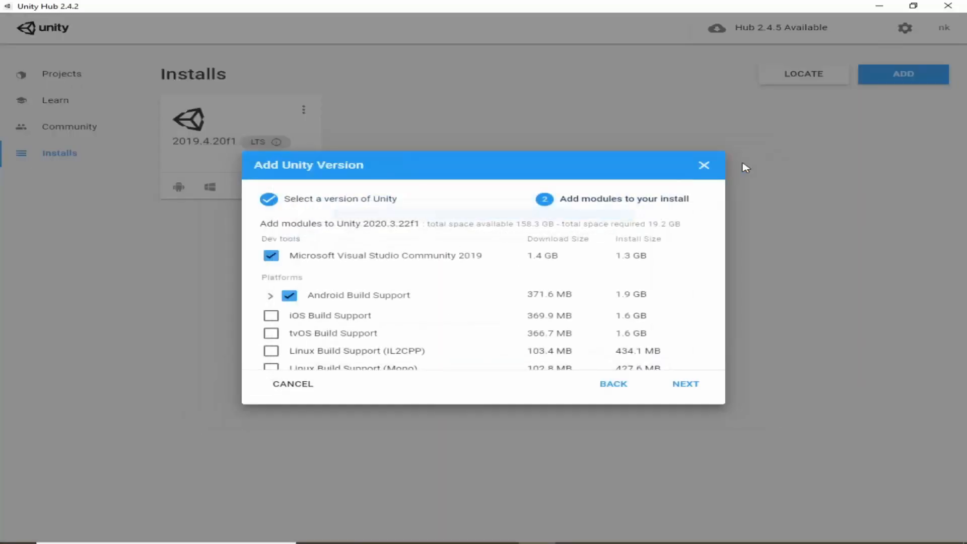
pyautogui.click(703, 165)
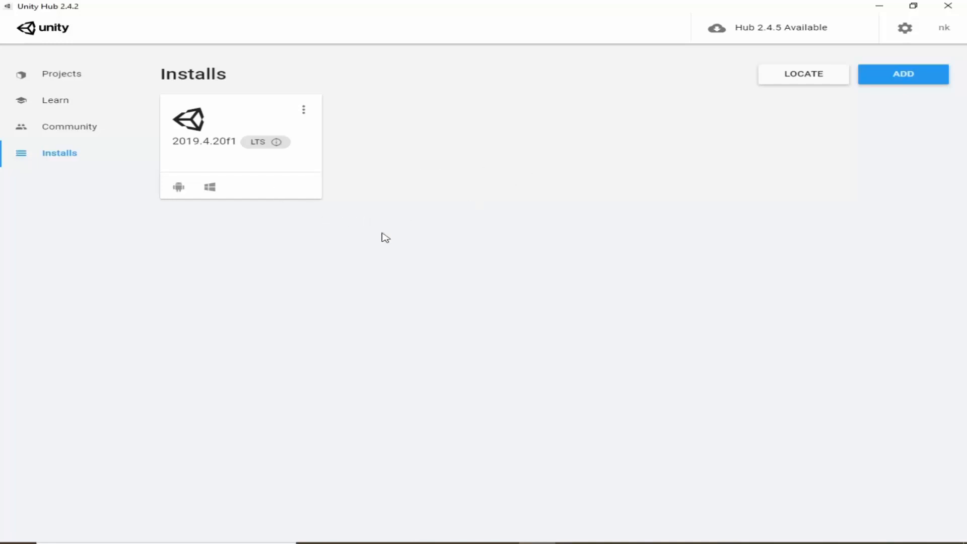
# Start a new project from the Projects section, look through the available templates and choose the 2D template.
pyautogui.click(89, 76)
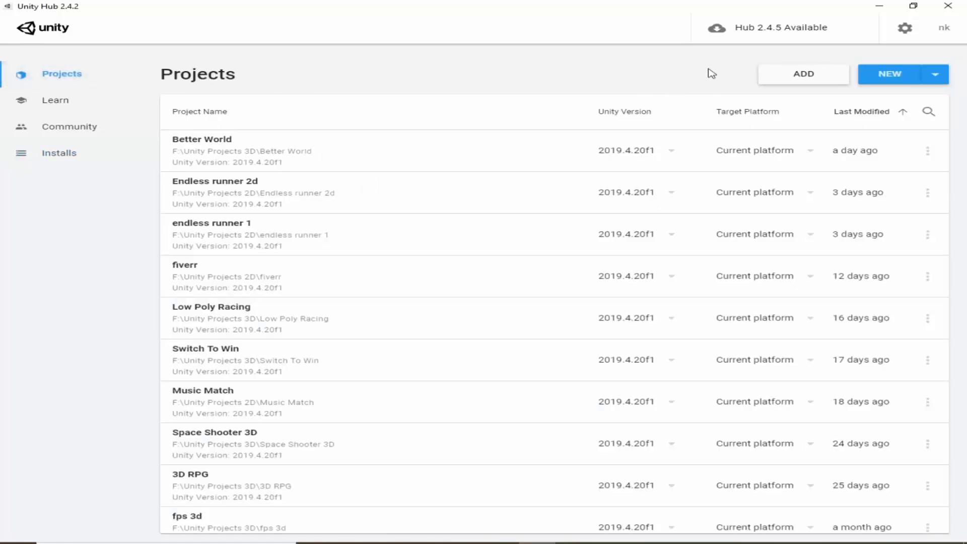
pyautogui.click(888, 76)
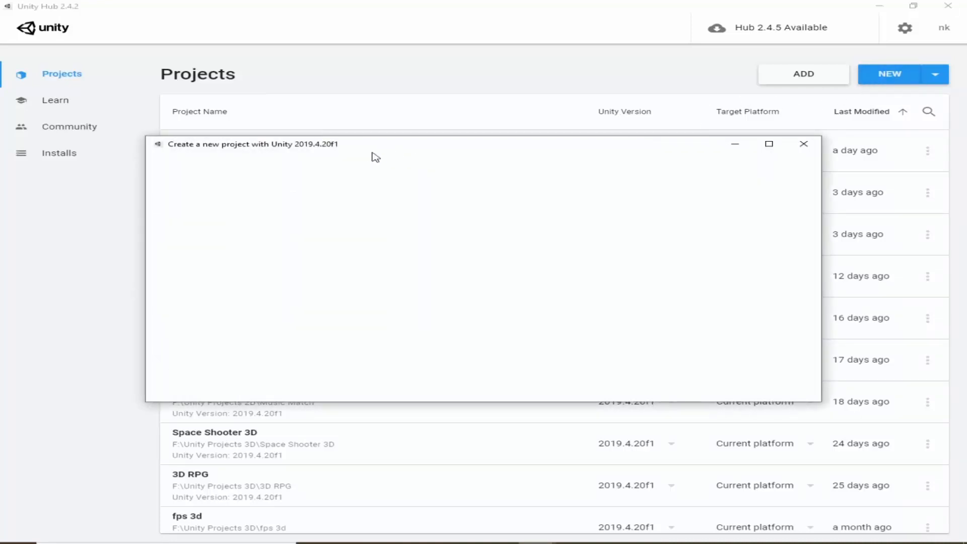
pyautogui.moveTo(355, 148); pyautogui.dragTo(328, 167)
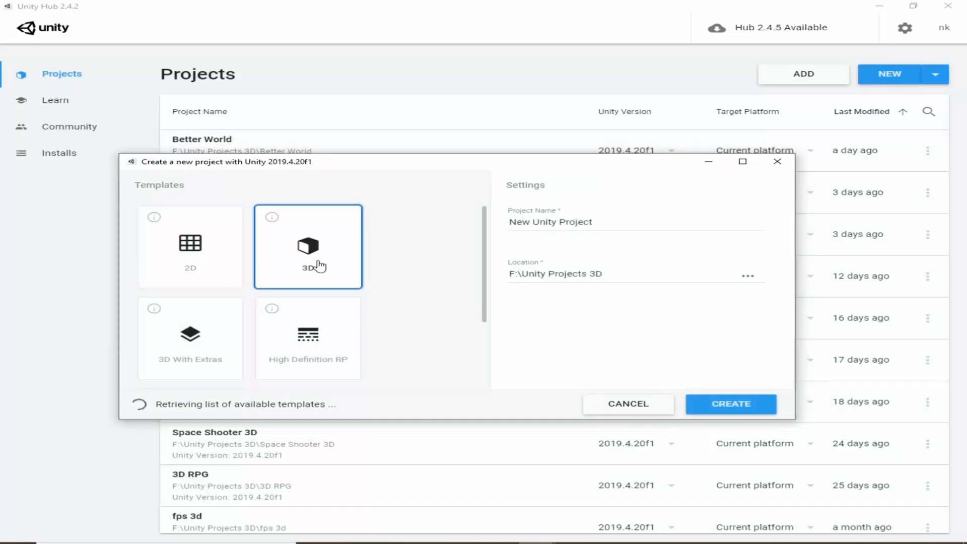
pyautogui.scroll(-2, 402, 312)
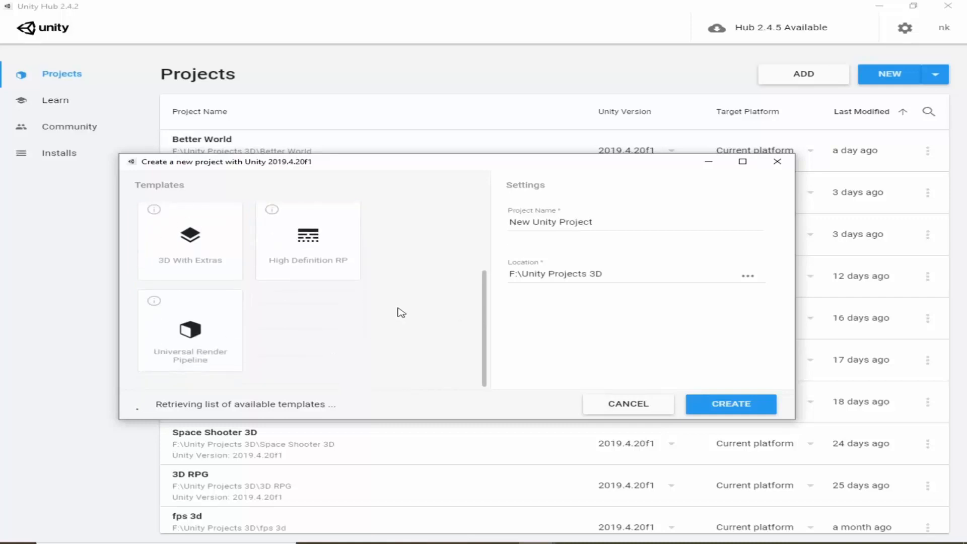
pyautogui.scroll(1, 248, 375)
pyautogui.scroll(-1, 322, 365)
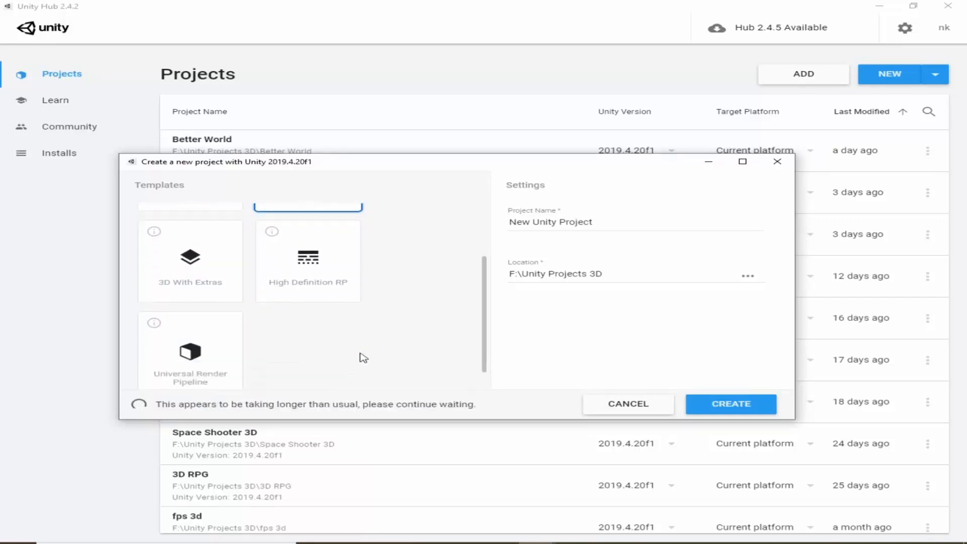
pyautogui.scroll(3, 399, 332)
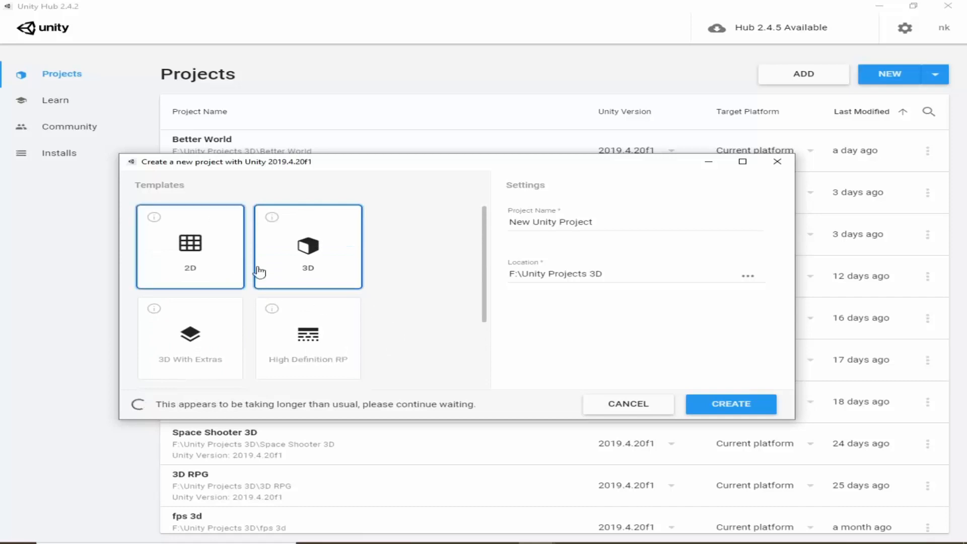
pyautogui.click(234, 279)
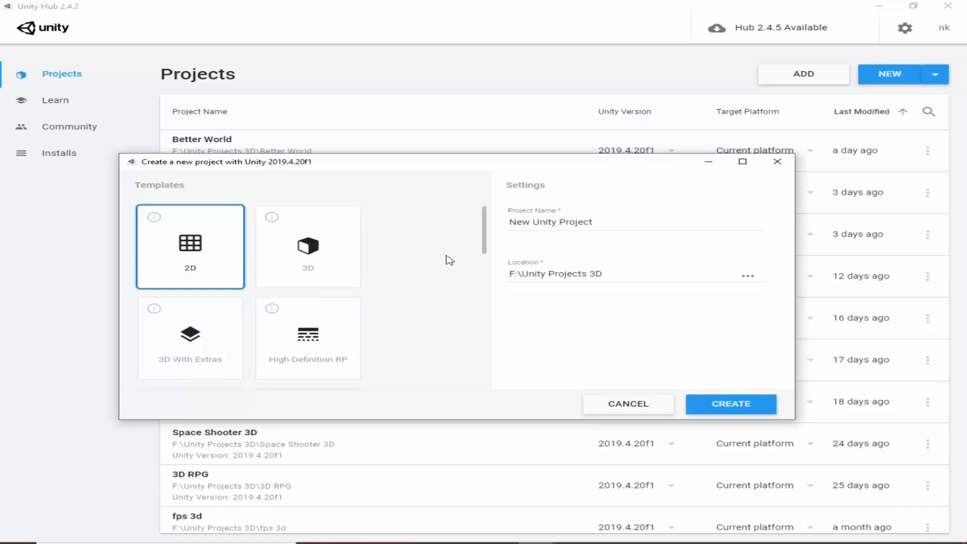
# Replace the default project name with "Endless".
pyautogui.moveTo(616, 223); pyautogui.dragTo(498, 226)
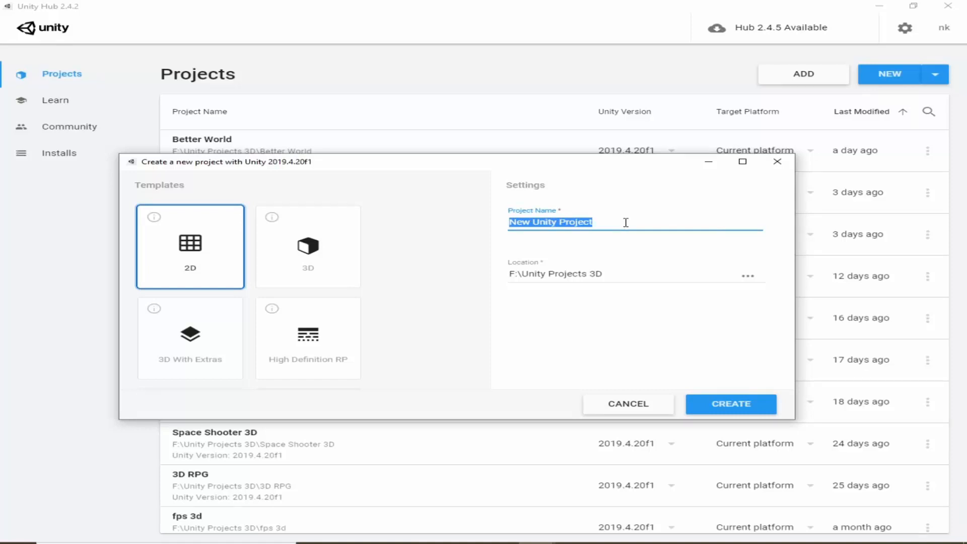
pyautogui.write('Endless')
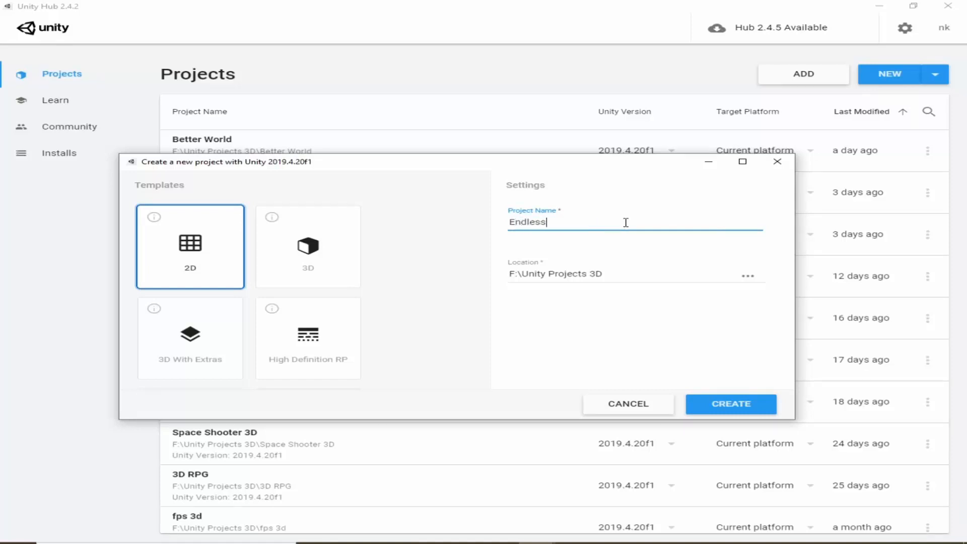